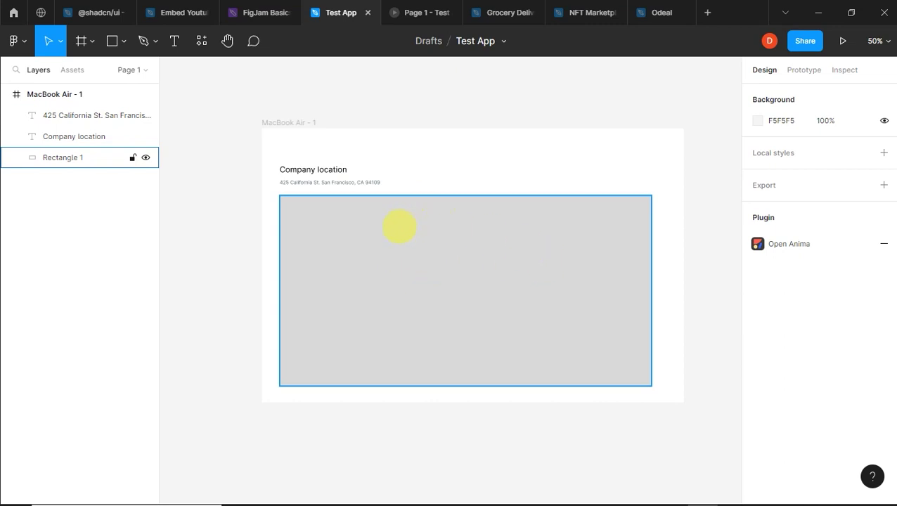
Step: Launch the Mapsicle plugin on Rectangle 1, previewing San Francisco at 1128 × 579
{"action": "right_click", "coordinate": [399, 227]}
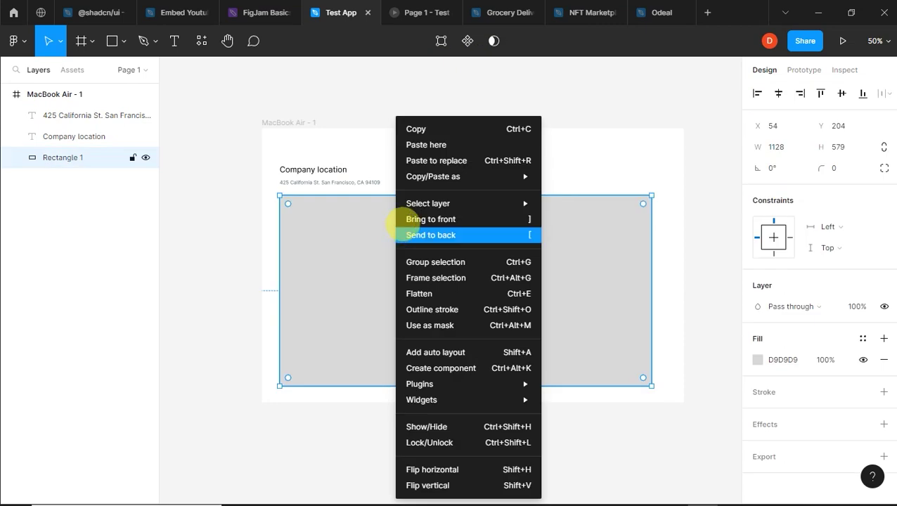
{"action": "mouse_move", "coordinate": [507, 386]}
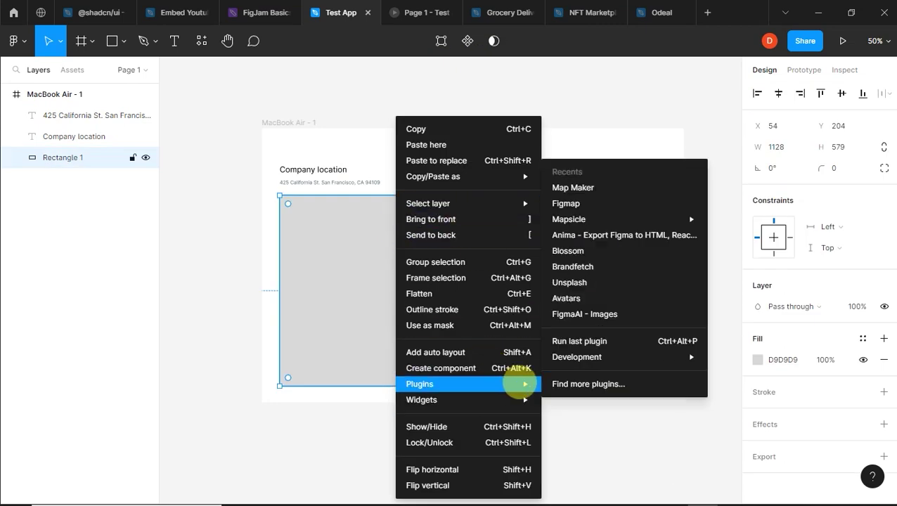
{"action": "mouse_move", "coordinate": [595, 215]}
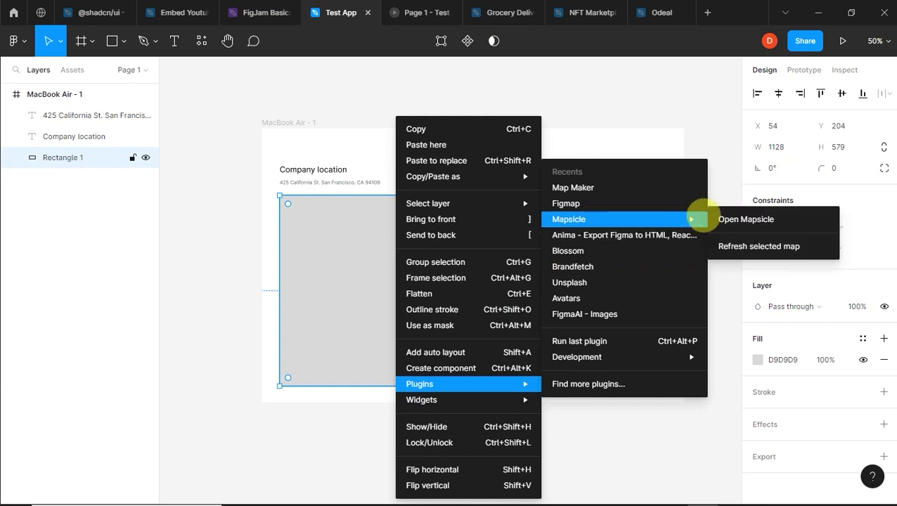
{"action": "left_click", "coordinate": [714, 213]}
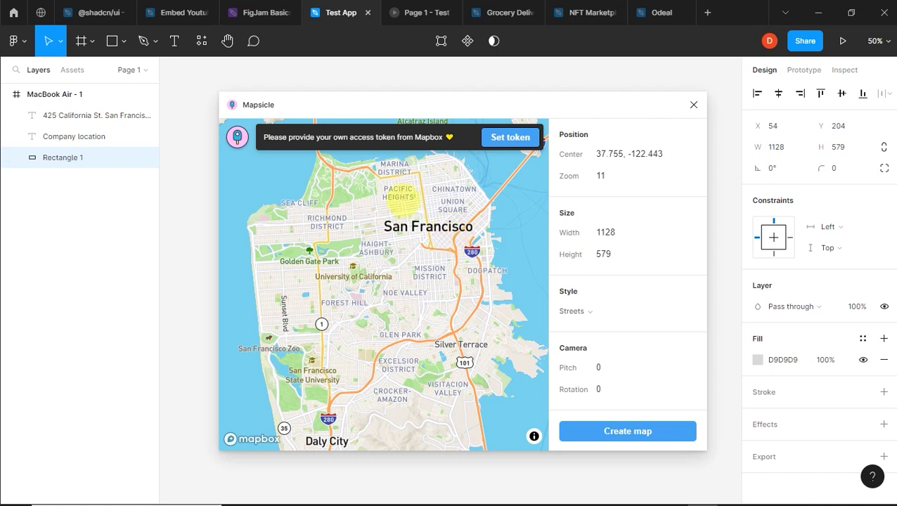
Step: Move the Mapsicle window aside and set the map center to 37.7928, -122.4015
{"action": "left_click_drag", "start_coordinate": [421, 96], "coordinate": [386, 218]}
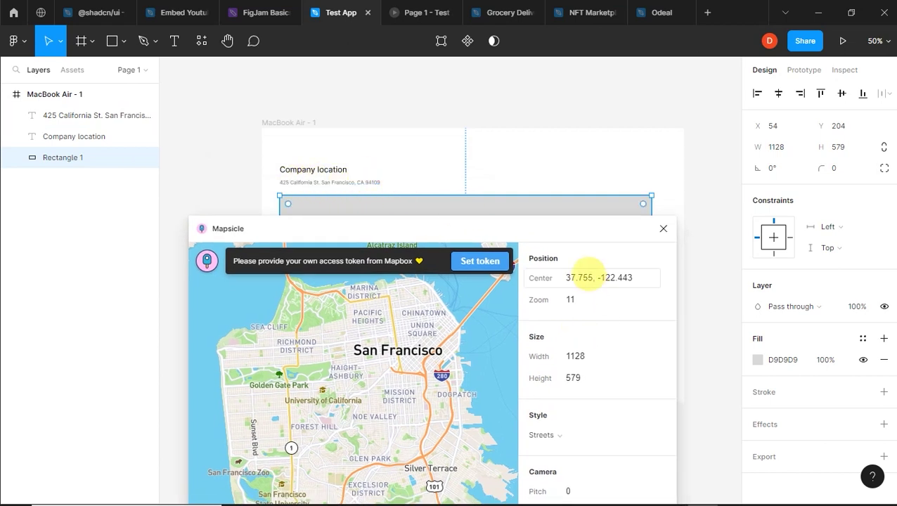
{"action": "left_click", "coordinate": [590, 278]}
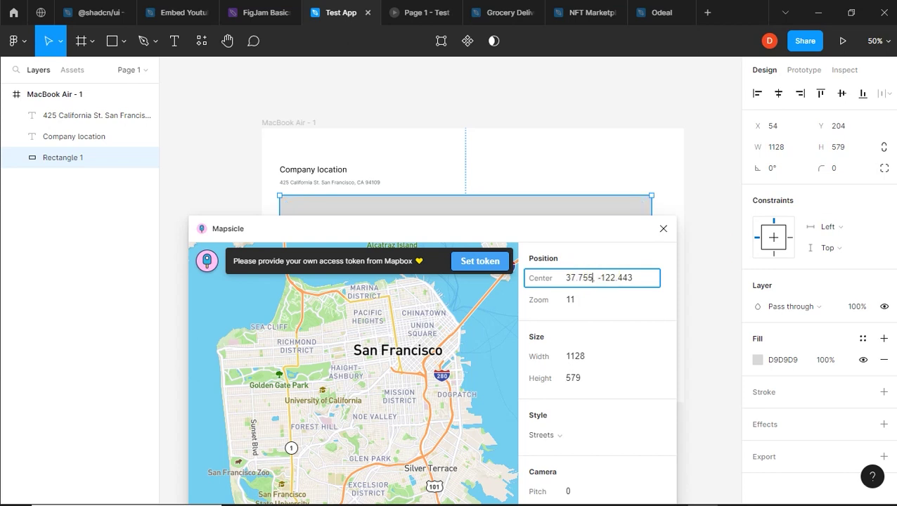
{"action": "key", "text": "BackSpace"}
{"action": "key", "text": "BackSpace"}
{"action": "type", "text": "928"}
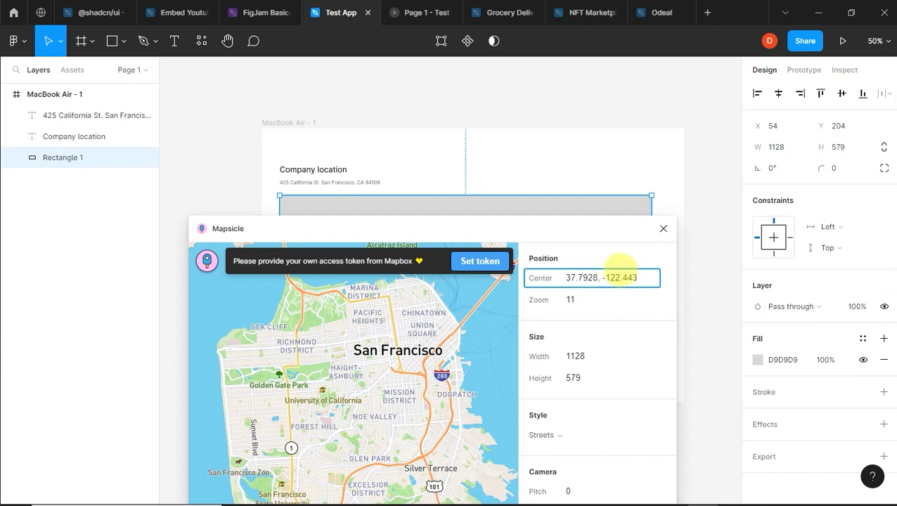
{"action": "left_click", "coordinate": [623, 278]}
{"action": "left_click", "coordinate": [630, 277]}
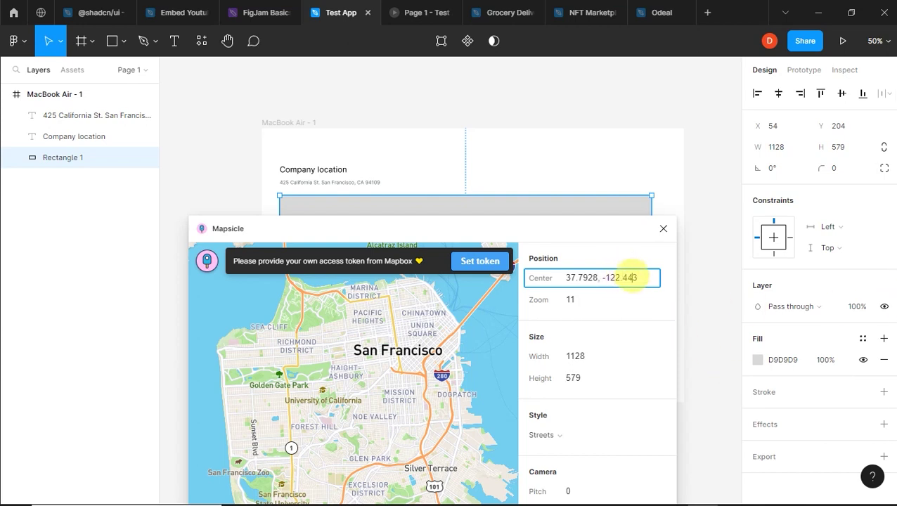
{"action": "key", "text": "BackSpace"}
{"action": "key", "text": "BackSpace"}
{"action": "type", "text": "015"}
{"action": "key", "text": "Return"}
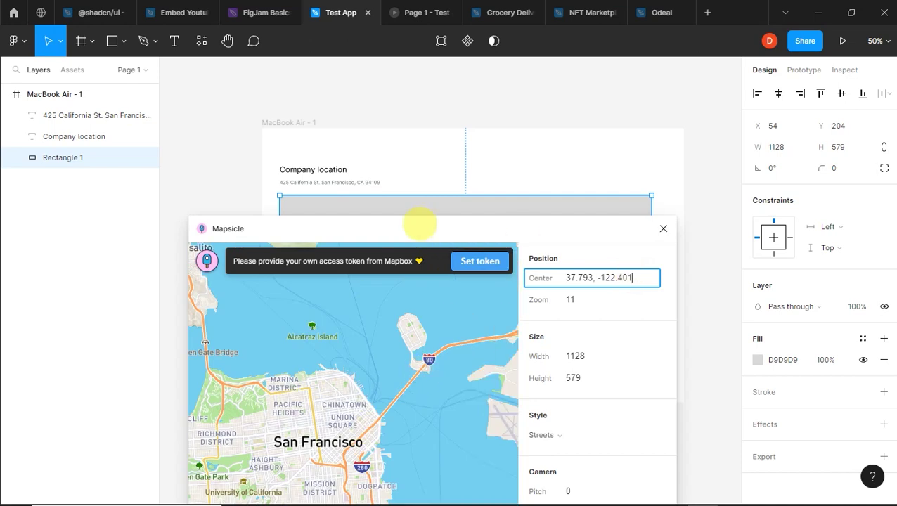
Step: Pan and zoom the Mapsicle map onto Chinatown and Union Square at zoom 13.85
{"action": "left_click", "coordinate": [420, 226]}
{"action": "left_click_drag", "start_coordinate": [420, 228], "coordinate": [494, 124]}
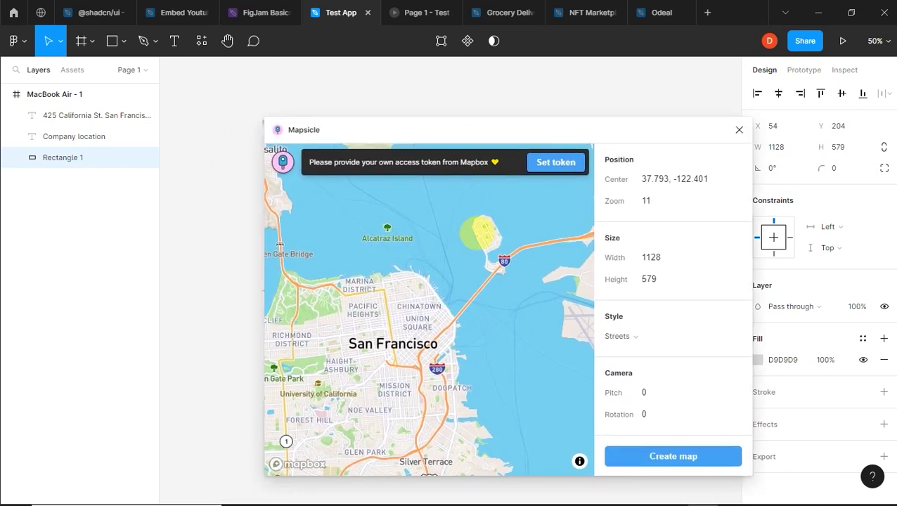
{"action": "scroll", "coordinate": [481, 285], "scroll_direction": "down", "scroll_amount": 1}
{"action": "scroll", "coordinate": [481, 283], "scroll_direction": "up", "scroll_amount": 3}
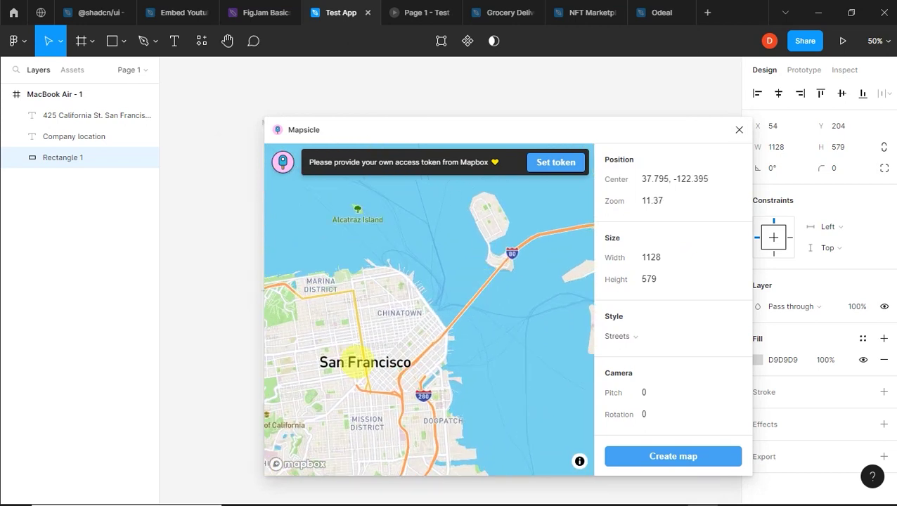
{"action": "left_click_drag", "start_coordinate": [481, 282], "coordinate": [552, 225]}
{"action": "scroll", "coordinate": [492, 281], "scroll_direction": "up", "scroll_amount": 3}
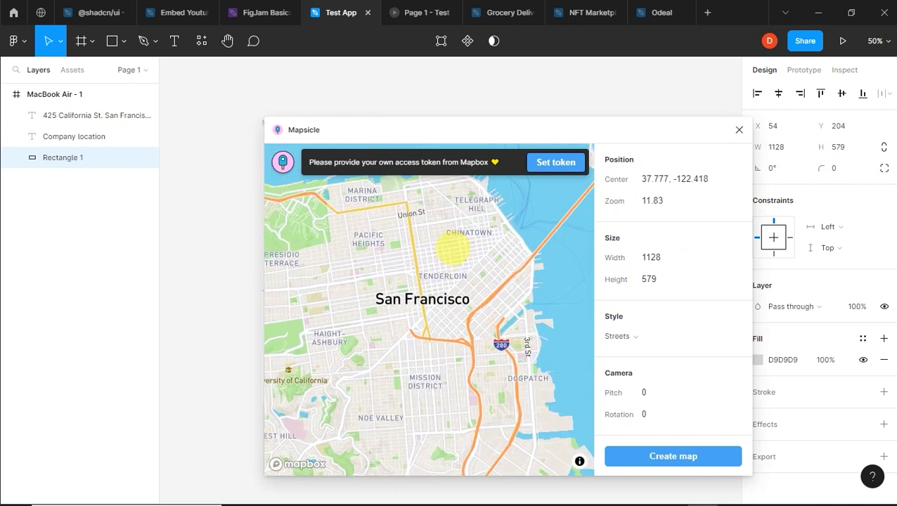
{"action": "scroll", "coordinate": [308, 326], "scroll_direction": "up", "scroll_amount": 2}
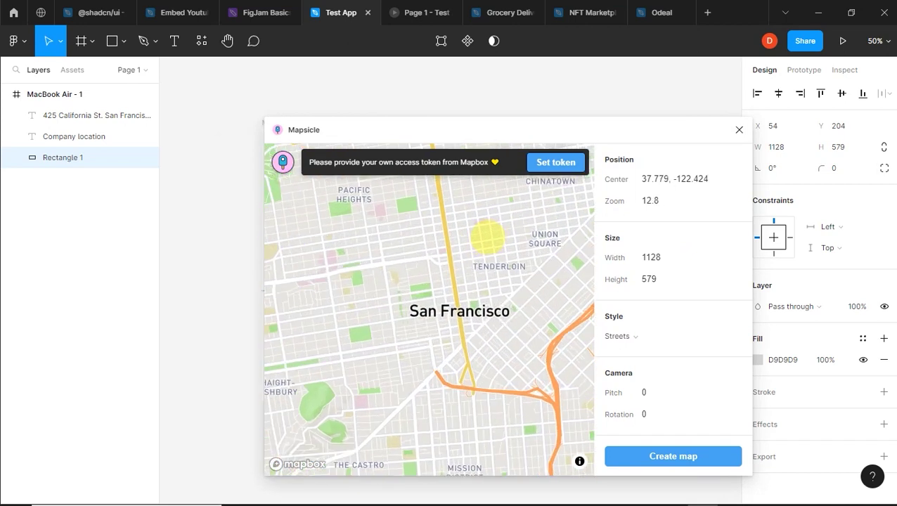
{"action": "left_click_drag", "start_coordinate": [512, 222], "coordinate": [457, 270]}
{"action": "scroll", "coordinate": [486, 250], "scroll_direction": "up", "scroll_amount": 2}
{"action": "scroll", "coordinate": [487, 250], "scroll_direction": "down", "scroll_amount": 2}
{"action": "scroll", "coordinate": [508, 230], "scroll_direction": "up", "scroll_amount": 4}
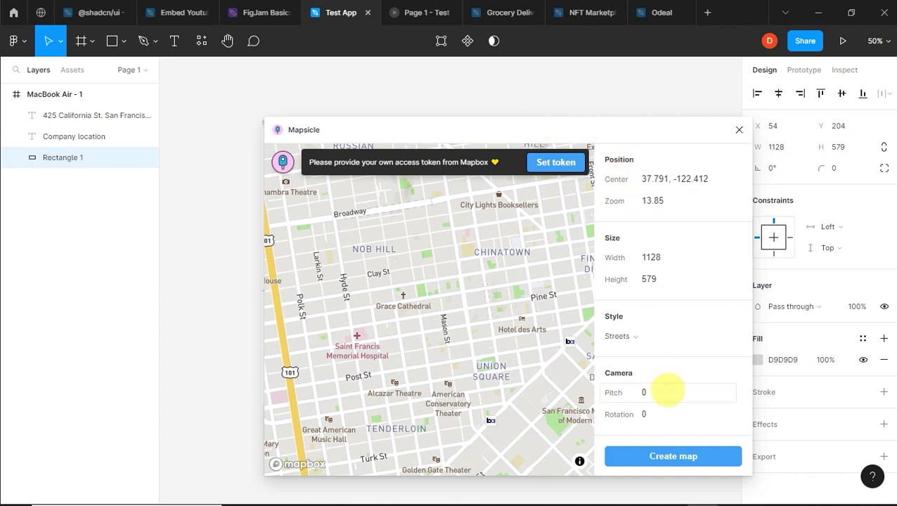
Step: Generate the Mapsicle map into Rectangle 1, then undo it to restore the gray fill
{"action": "left_click", "coordinate": [669, 456]}
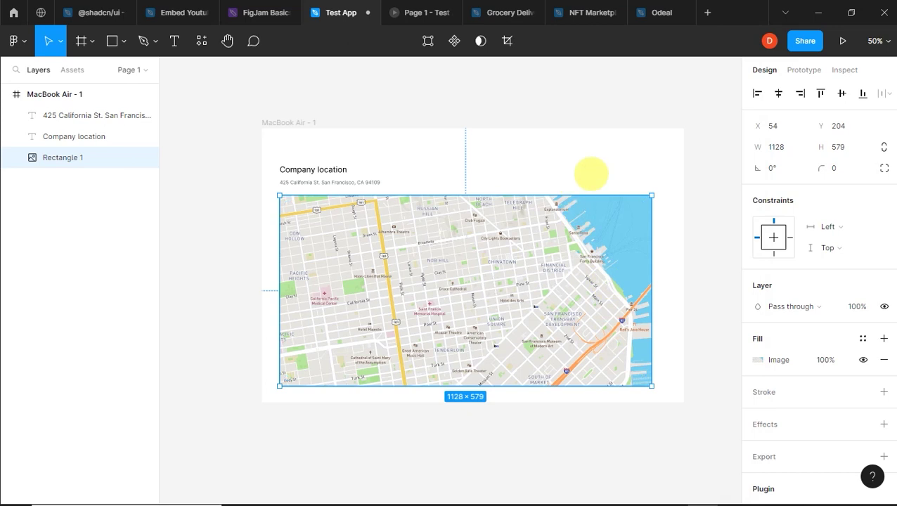
{"action": "left_click", "coordinate": [601, 169]}
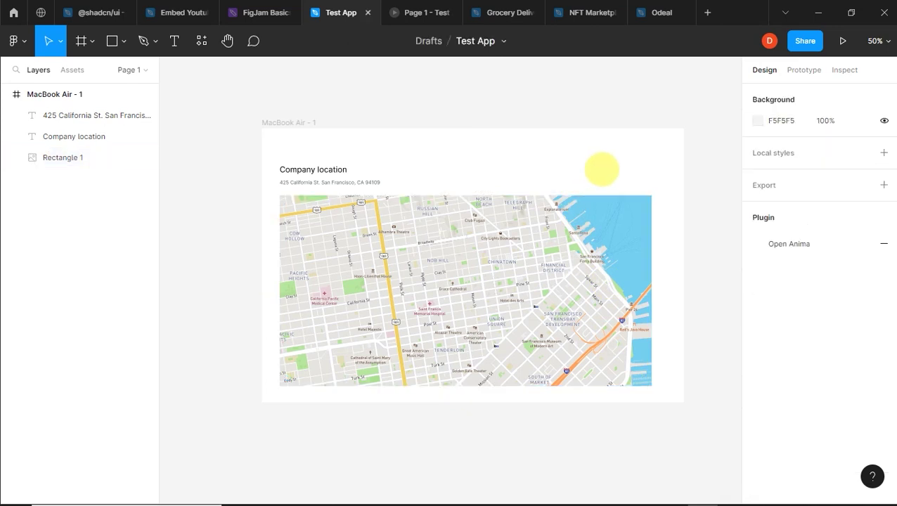
{"action": "key", "text": "ctrl+z"}
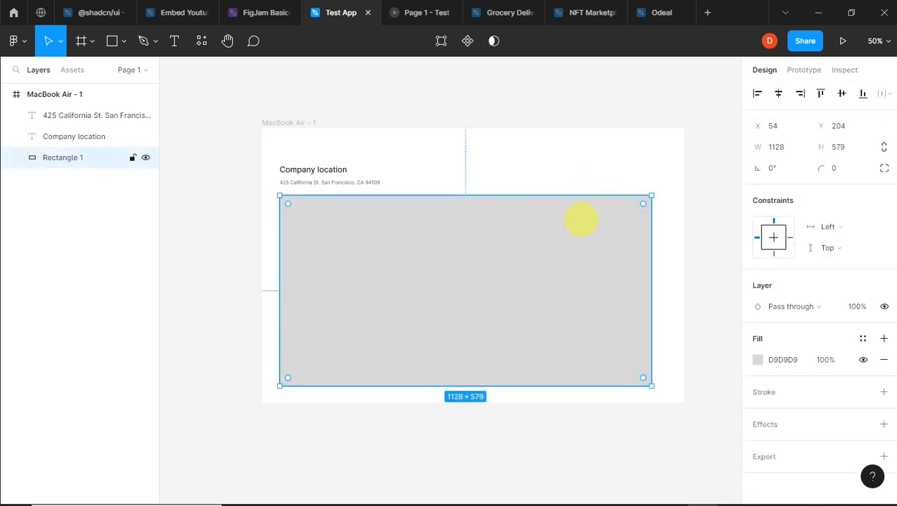
Step: Launch the Figmap plugin on Rectangle 1 from the recent plugins list
{"action": "right_click", "coordinate": [581, 220]}
{"action": "mouse_move", "coordinate": [645, 384]}
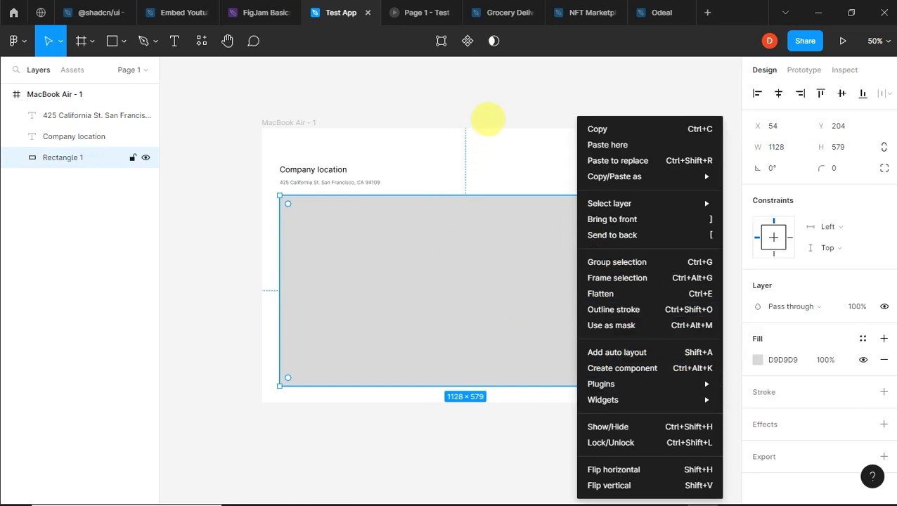
{"action": "left_click", "coordinate": [487, 121]}
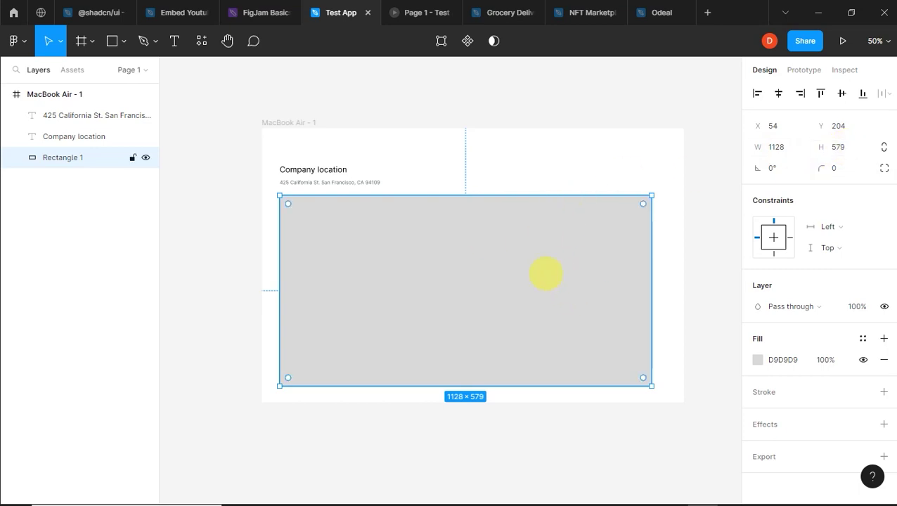
{"action": "right_click", "coordinate": [626, 256]}
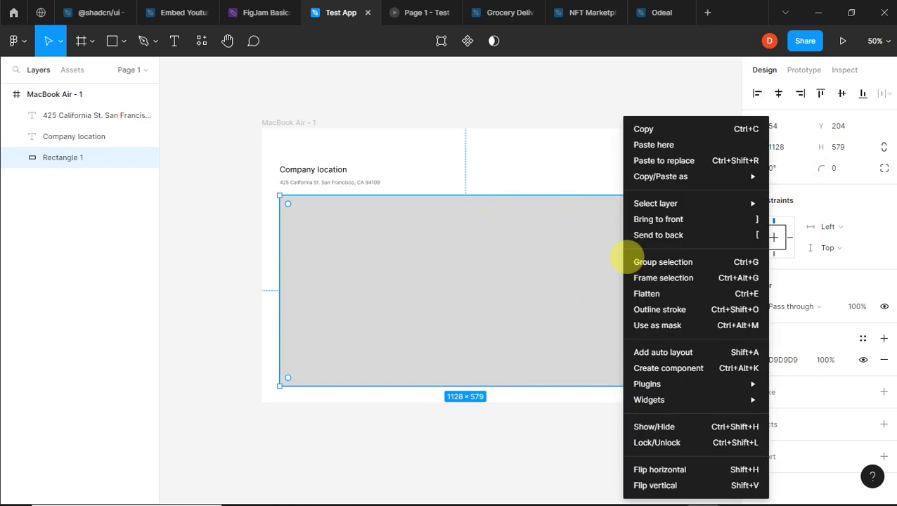
{"action": "mouse_move", "coordinate": [648, 383]}
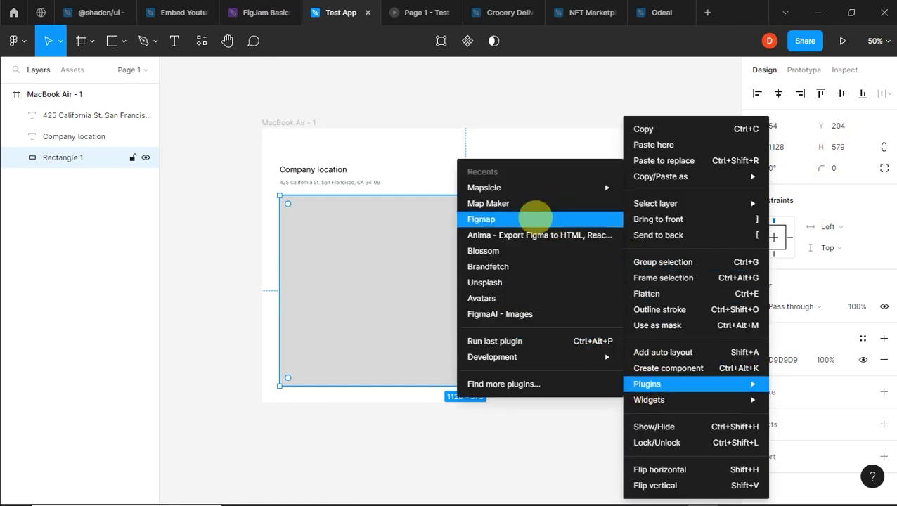
{"action": "left_click", "coordinate": [535, 219]}
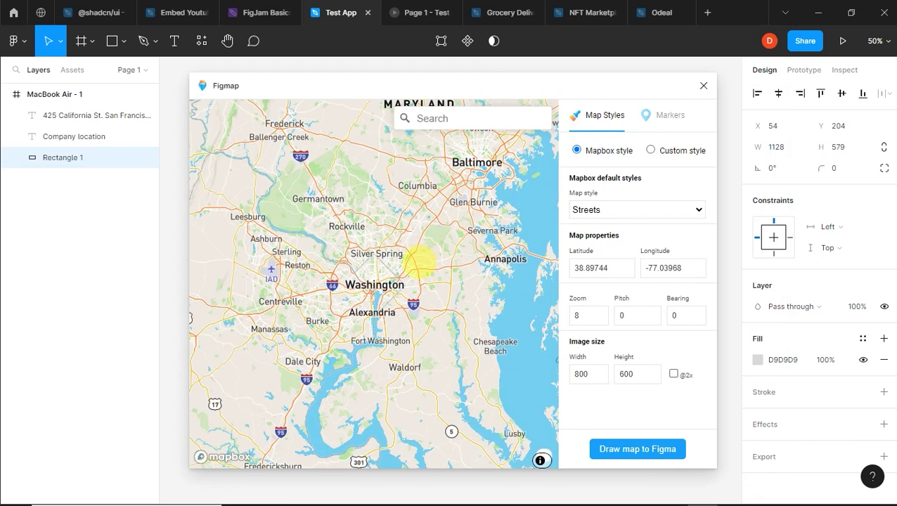
Step: Move the Figmap window aside and copy the address text from the frame
{"action": "left_click_drag", "start_coordinate": [453, 211], "coordinate": [432, 308]}
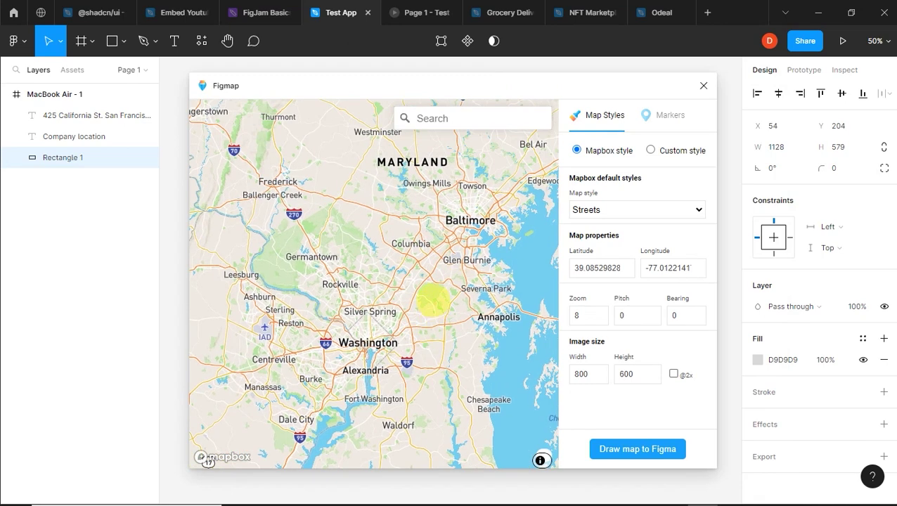
{"action": "scroll", "coordinate": [431, 299], "scroll_direction": "down", "scroll_amount": 5}
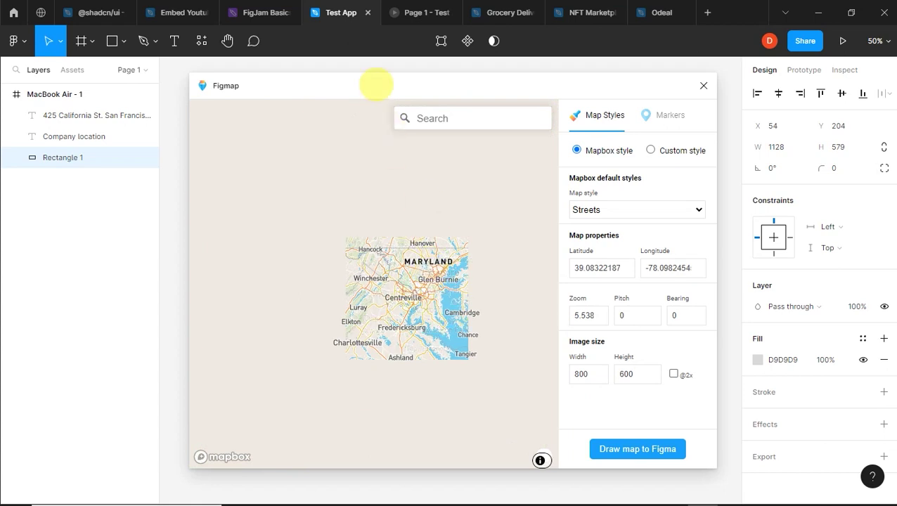
{"action": "left_click_drag", "start_coordinate": [374, 113], "coordinate": [381, 295]}
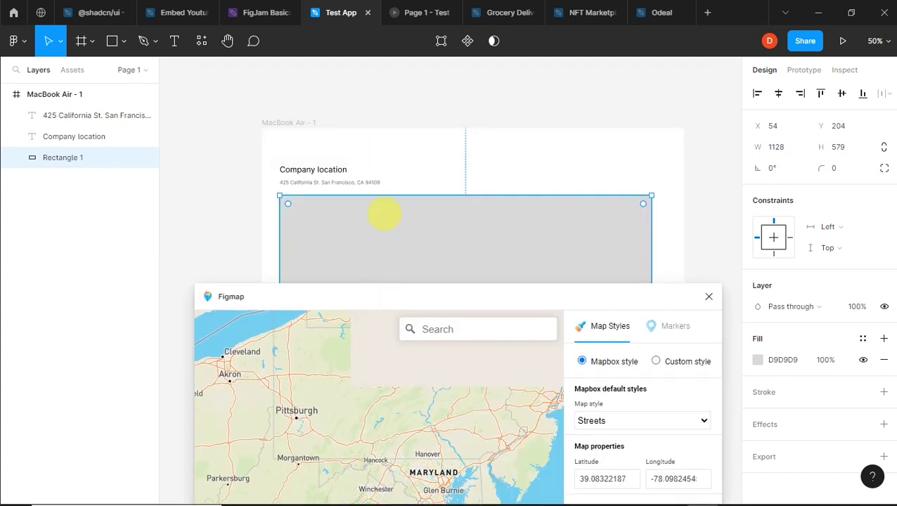
{"action": "left_click", "coordinate": [369, 181]}
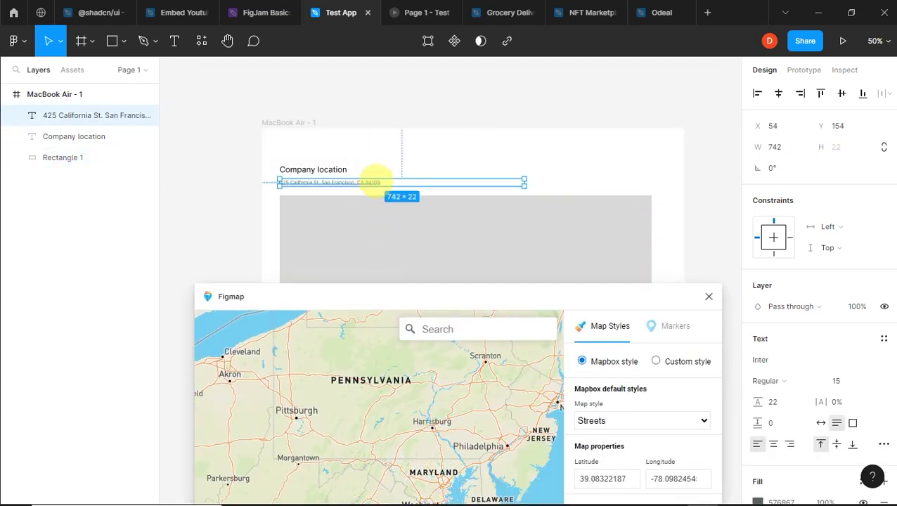
{"action": "double_click", "coordinate": [378, 180]}
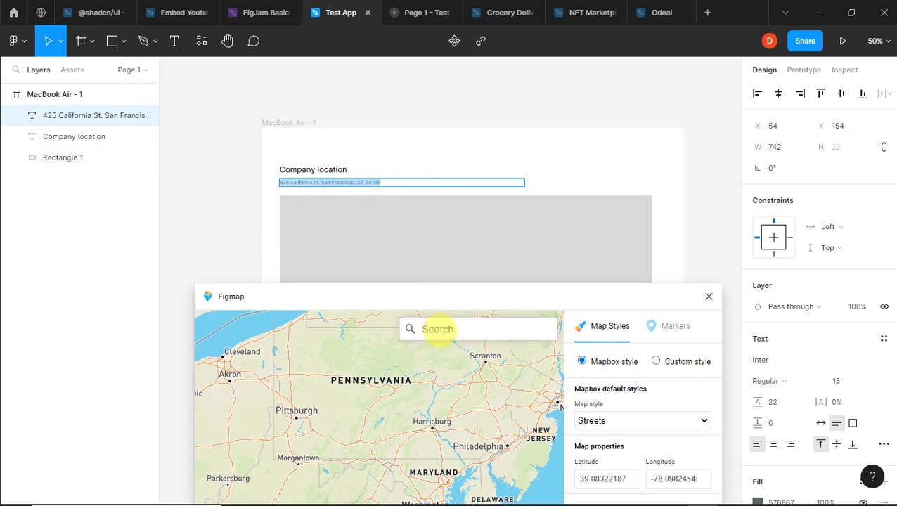
Step: Search Figmap for the pasted address and pick the '425 California St' suggestion
{"action": "left_click", "coordinate": [437, 329]}
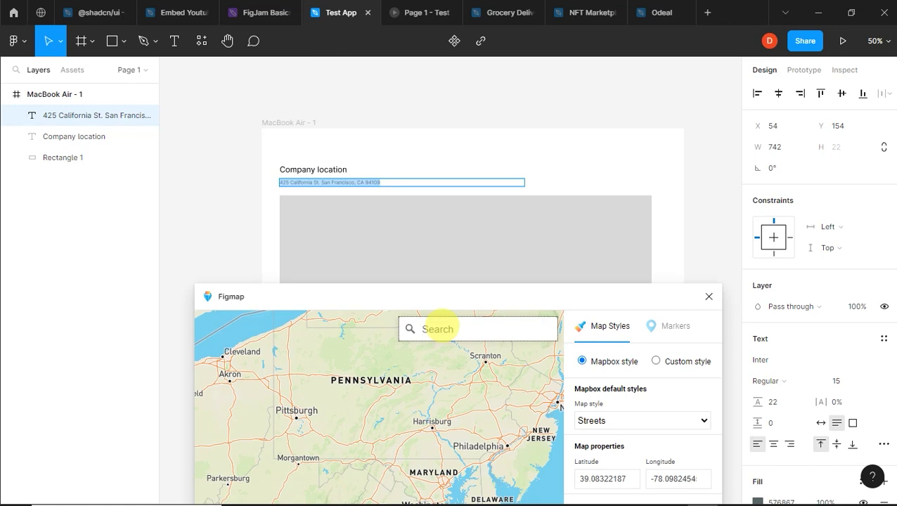
{"action": "key", "text": "ctrl+v"}
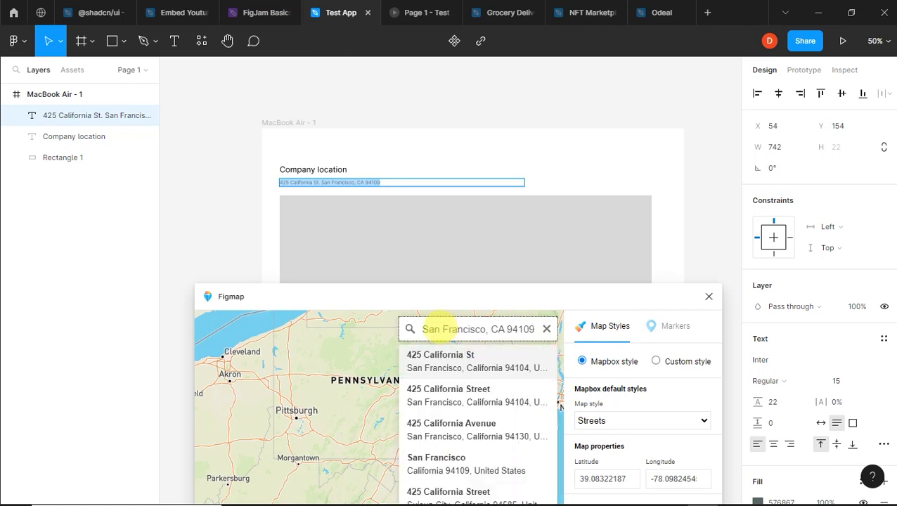
{"action": "left_click", "coordinate": [456, 360]}
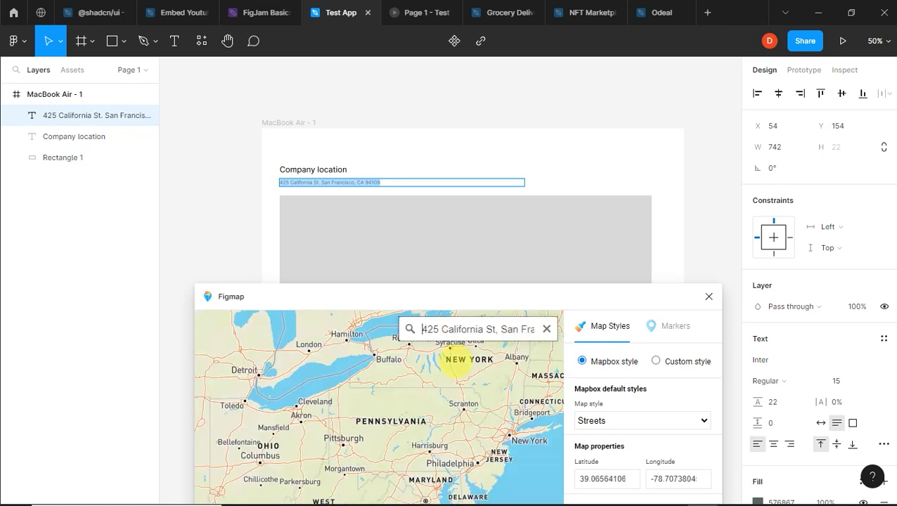
{"action": "left_click_drag", "start_coordinate": [487, 289], "coordinate": [476, 125]}
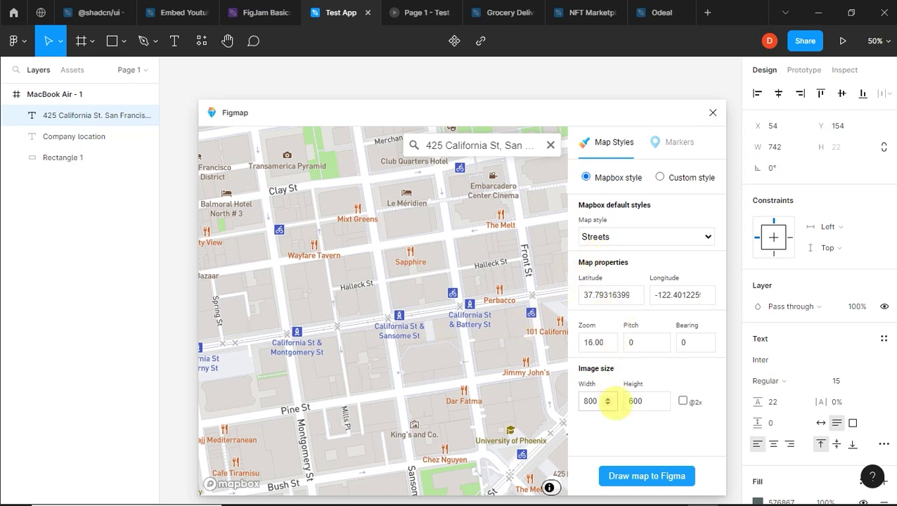
Step: Set Figmap's image size to width 1128 and height 579
{"action": "left_click", "coordinate": [596, 403]}
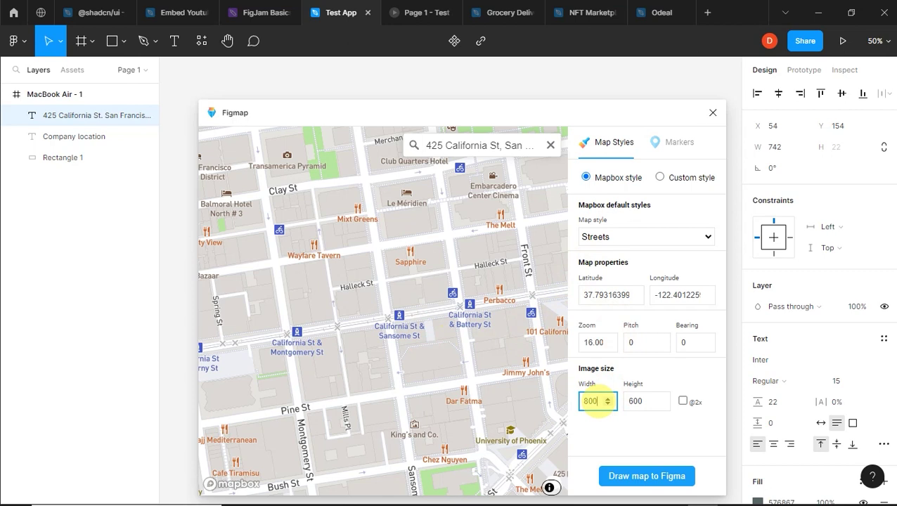
{"action": "left_click", "coordinate": [645, 402]}
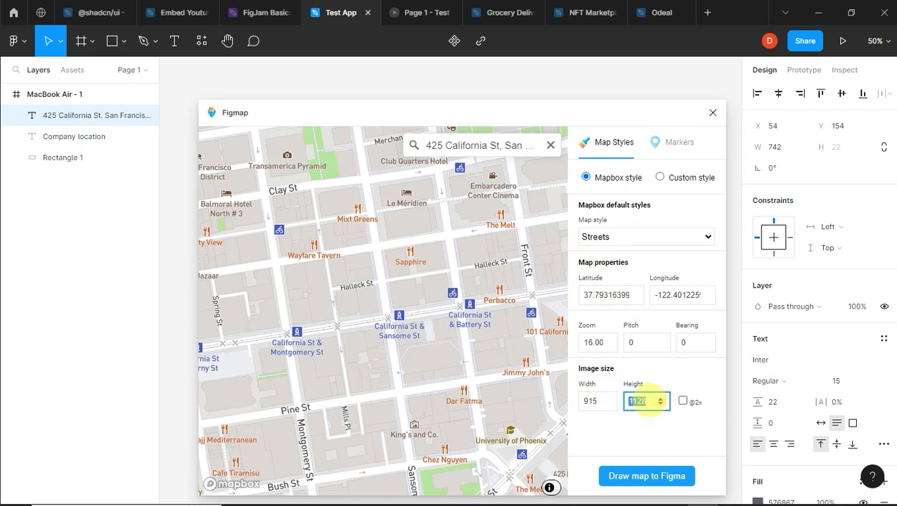
{"action": "type", "text": "579"}
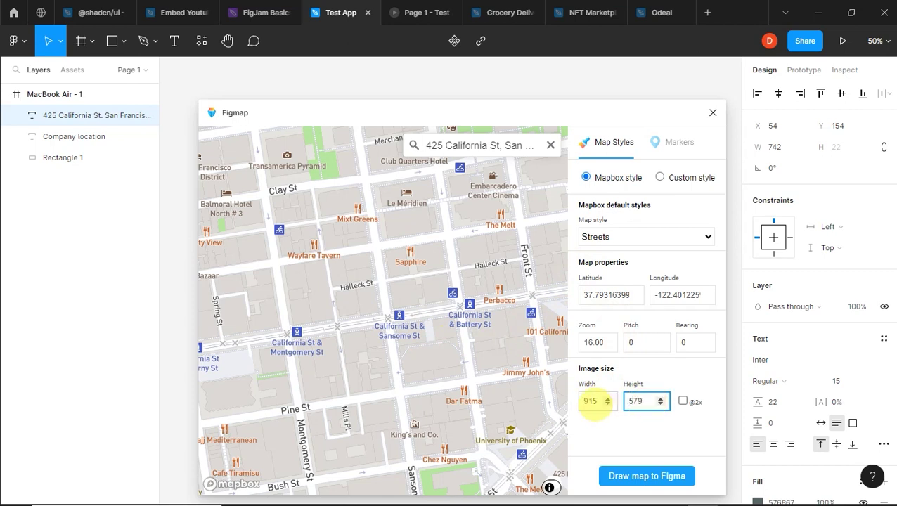
{"action": "left_click", "coordinate": [595, 403]}
{"action": "left_click_drag", "start_coordinate": [596, 403], "coordinate": [587, 405]}
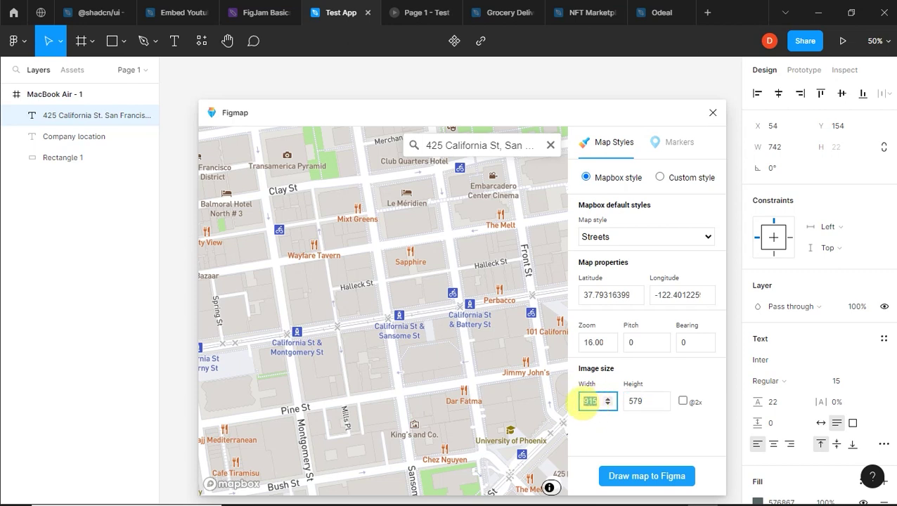
{"action": "type", "text": "1128"}
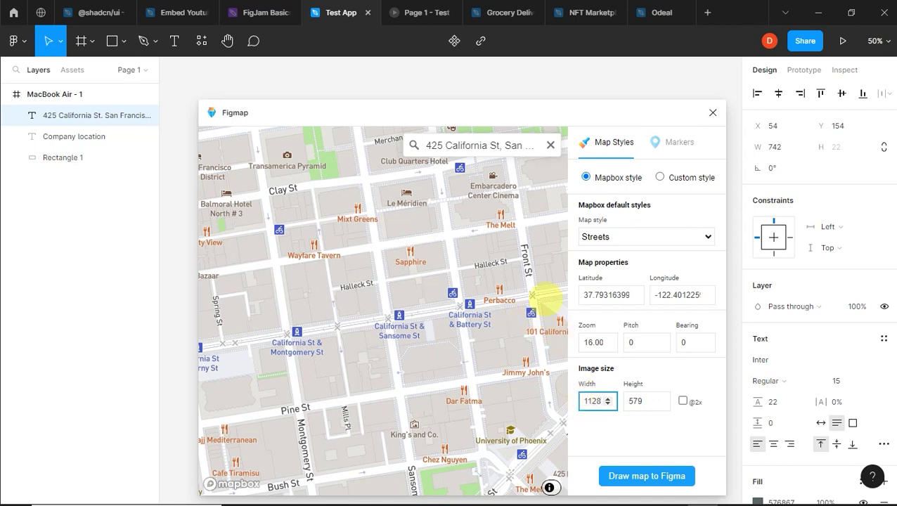
Step: Add a marker at the address and draw the 1128 × 579 map onto the canvas
{"action": "left_click", "coordinate": [664, 142]}
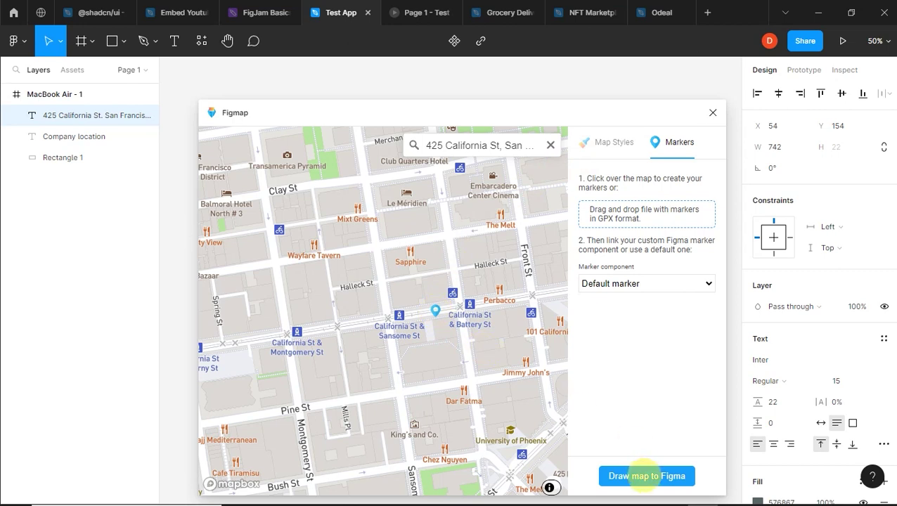
{"action": "left_click", "coordinate": [645, 476]}
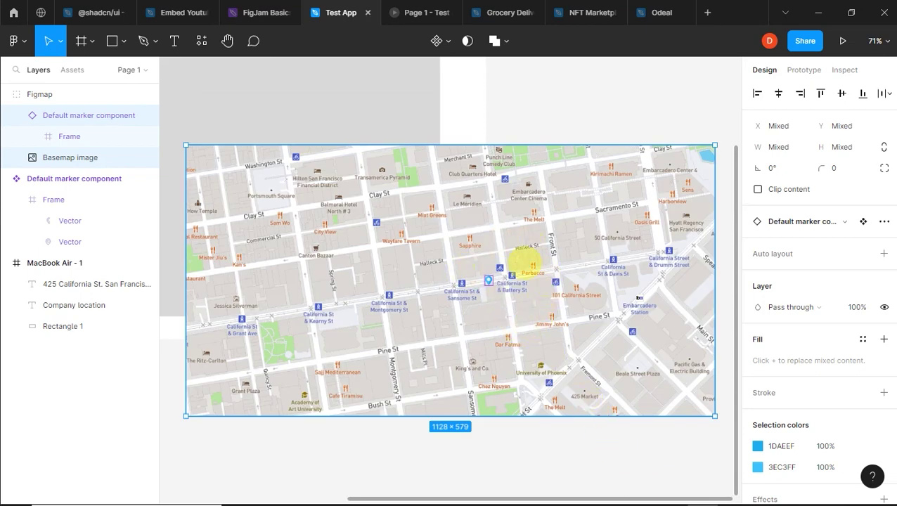
Step: Place the drawn map inside the MacBook Air - 1 frame over Rectangle 1, below the address
{"action": "left_click_drag", "start_coordinate": [534, 268], "coordinate": [379, 206]}
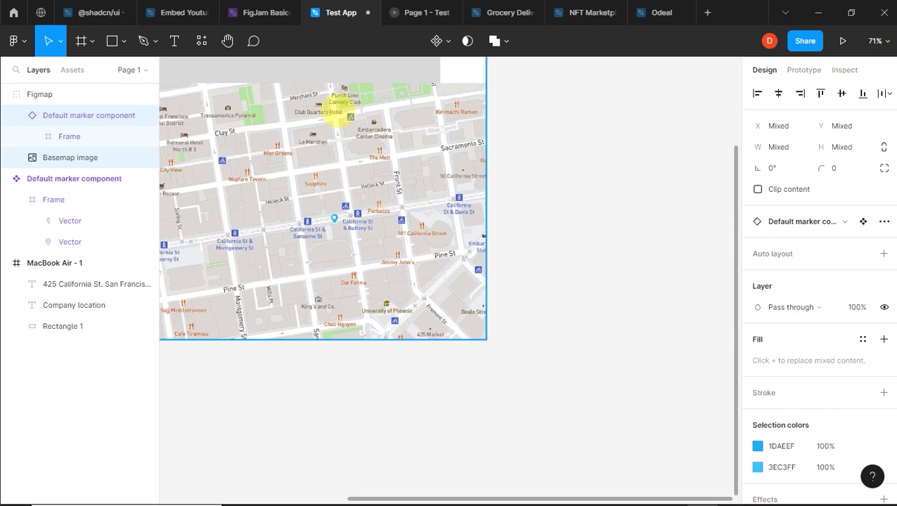
{"action": "key", "text": "ctrl+z"}
{"action": "scroll", "coordinate": [653, 359], "scroll_direction": "up", "scroll_amount": 2}
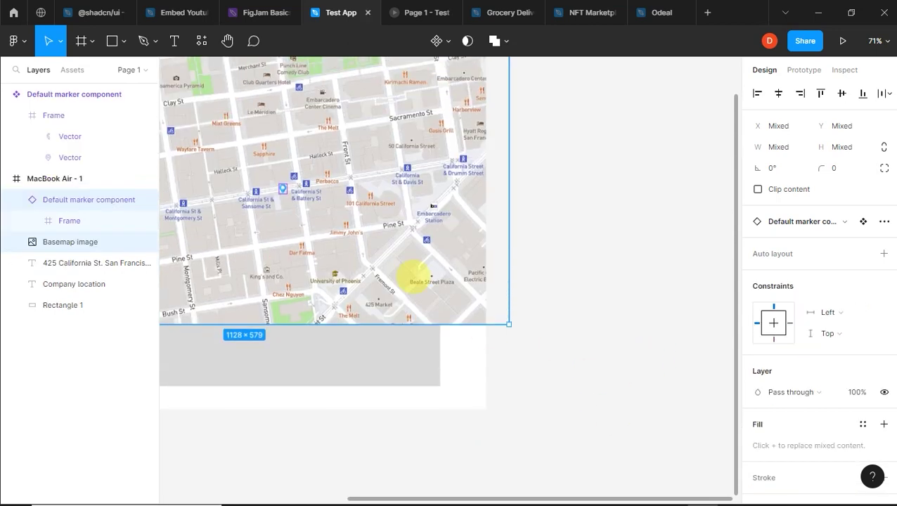
{"action": "left_click_drag", "start_coordinate": [349, 266], "coordinate": [312, 297]}
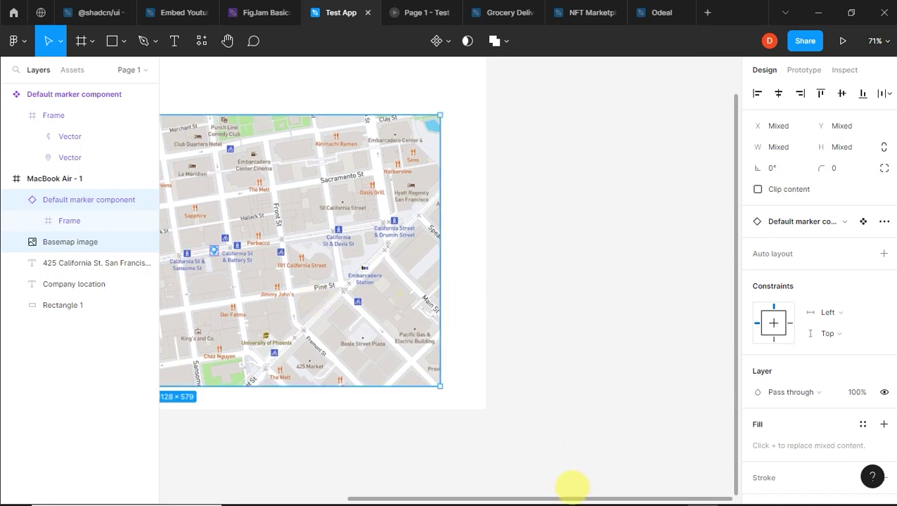
{"action": "scroll", "coordinate": [573, 492], "scroll_direction": "left", "scroll_amount": 5}
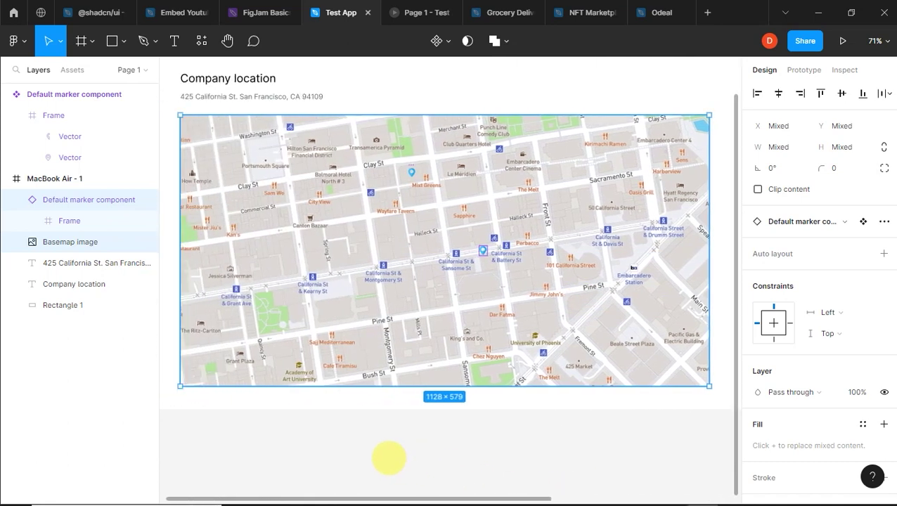
{"action": "scroll", "coordinate": [481, 329], "scroll_direction": "up", "scroll_amount": 1}
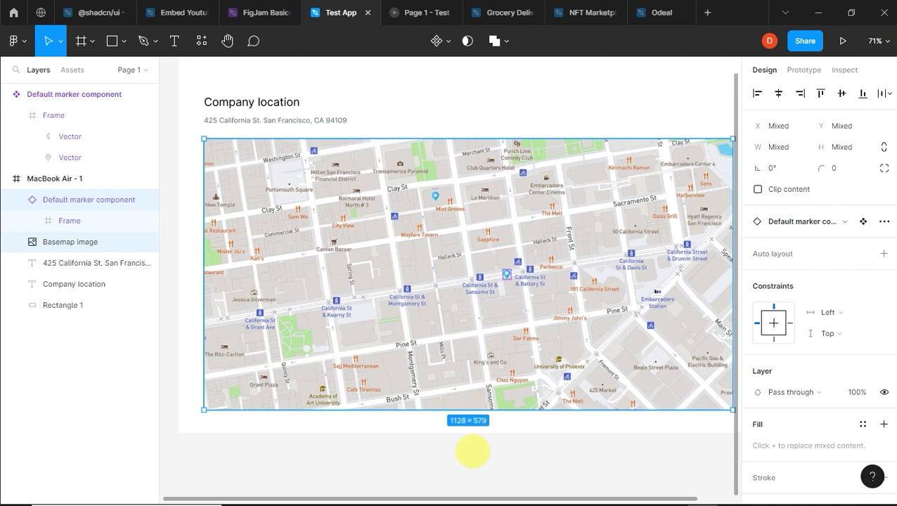
{"action": "scroll", "coordinate": [476, 494], "scroll_direction": "right", "scroll_amount": 1}
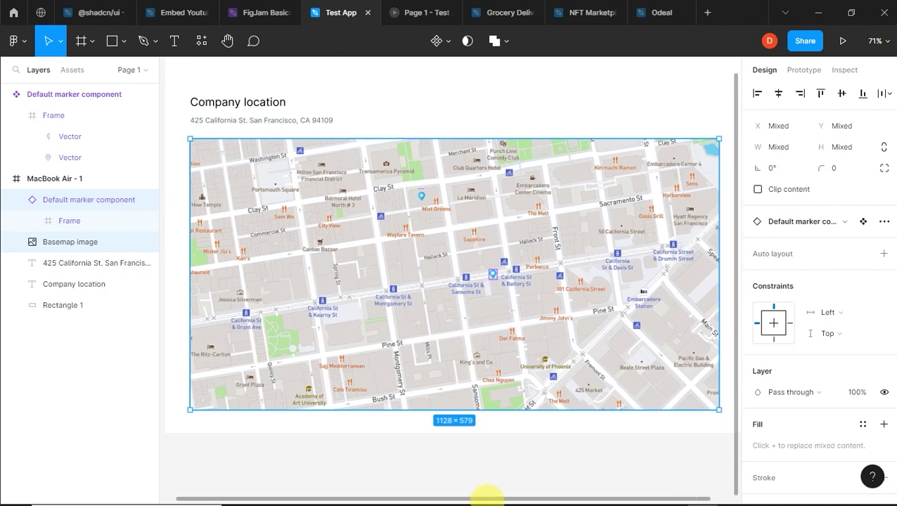